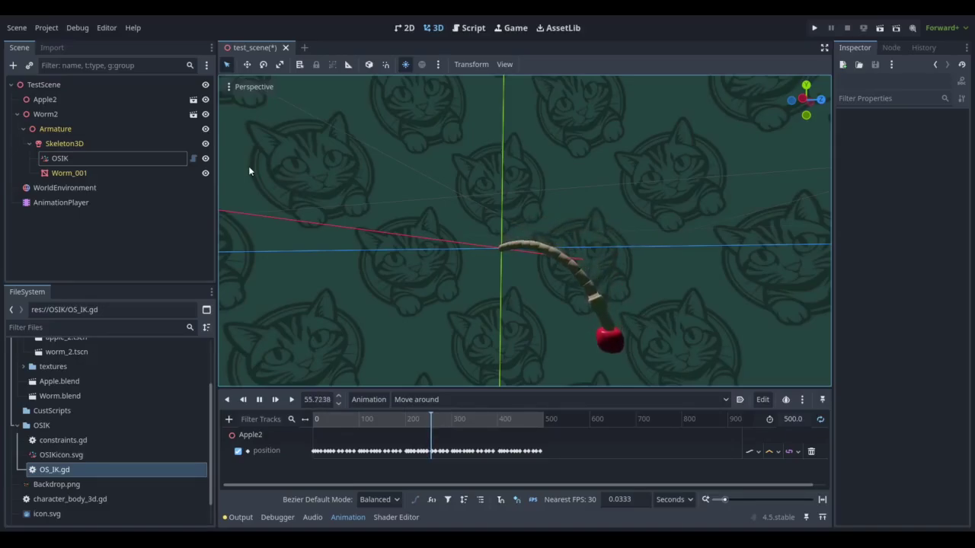
Select the OSIK node under Skeleton3D to show its Slerp Speed and eight Limits.
{"action": "left_click", "coordinate": [101, 155]}
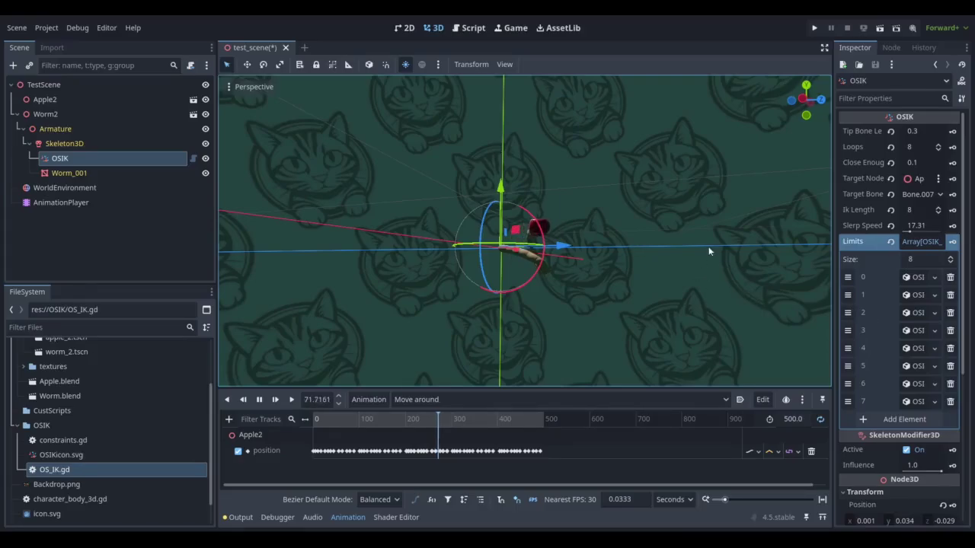
Expand the first two Limits entries, Bone.007 and Bone.006, in the Inspector.
{"action": "left_click", "coordinate": [912, 279]}
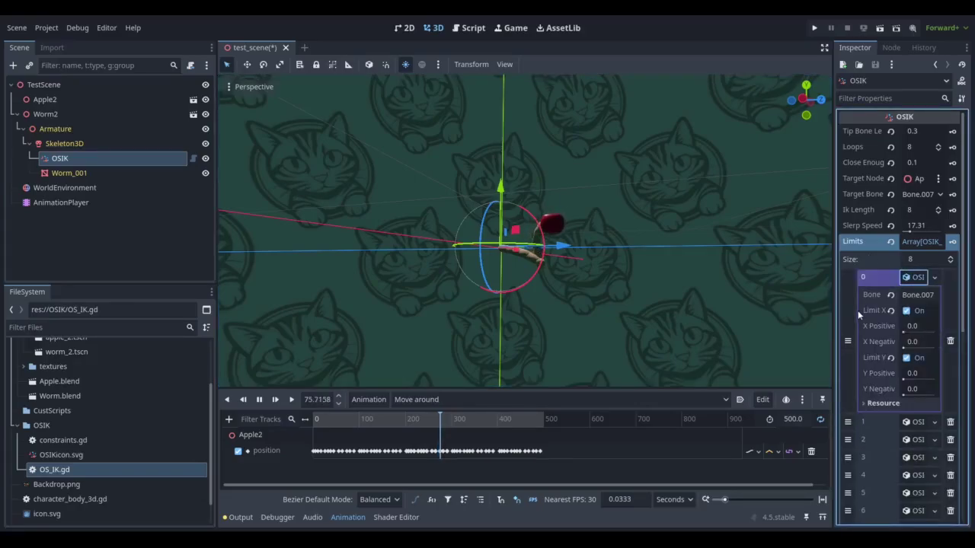
{"action": "left_click", "coordinate": [918, 280]}
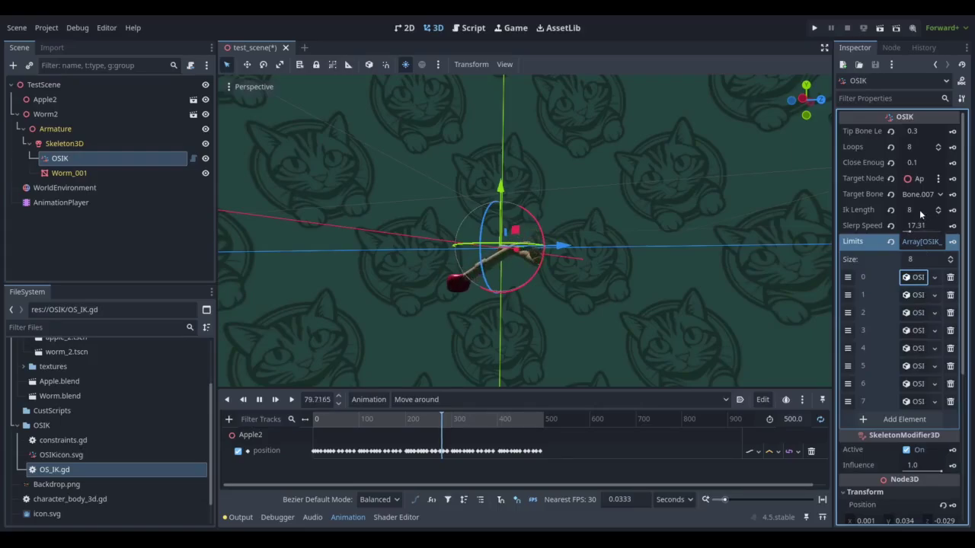
{"action": "left_click", "coordinate": [918, 281]}
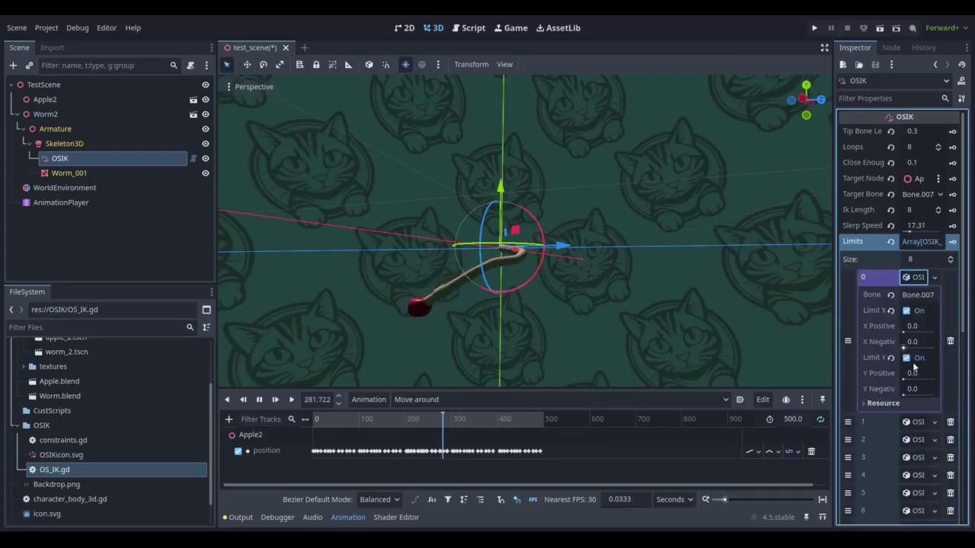
{"action": "left_click", "coordinate": [918, 422]}
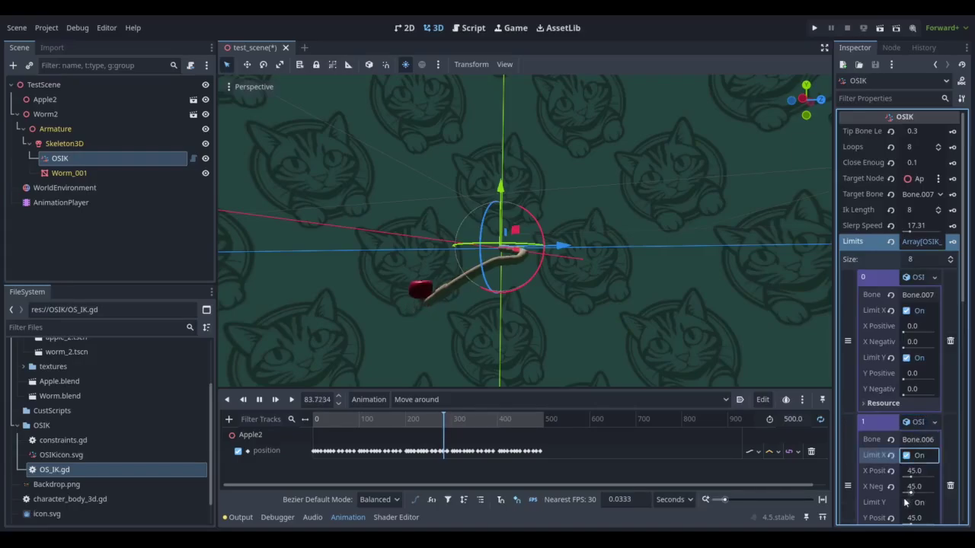
{"action": "scroll", "coordinate": [904, 340], "scroll_direction": "down", "scroll_amount": 3}
Enable Limit X and Limit Y on the third limit entry, Bone.005.
{"action": "left_click", "coordinate": [916, 413]}
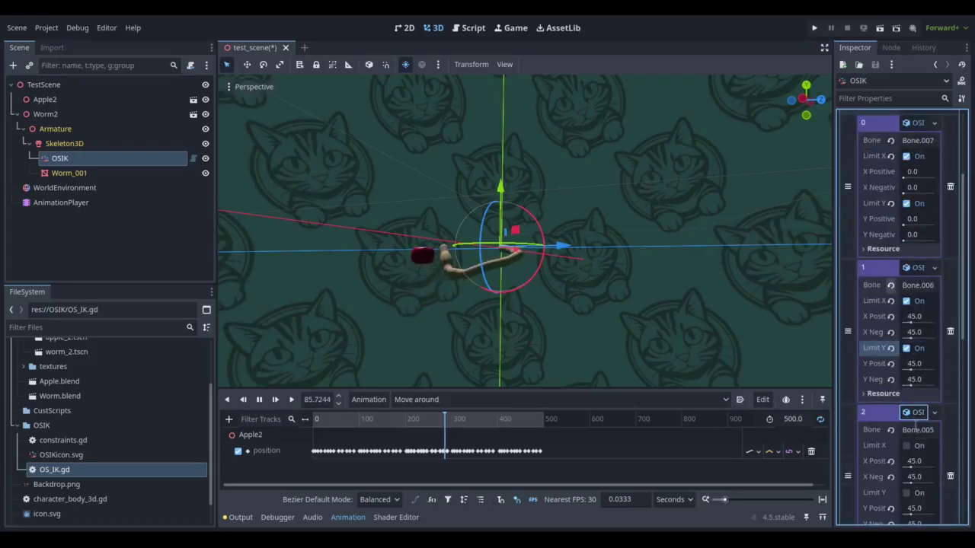
{"action": "left_click", "coordinate": [907, 446]}
{"action": "left_click", "coordinate": [906, 493]}
{"action": "scroll", "coordinate": [907, 488], "scroll_direction": "down", "scroll_amount": 2}
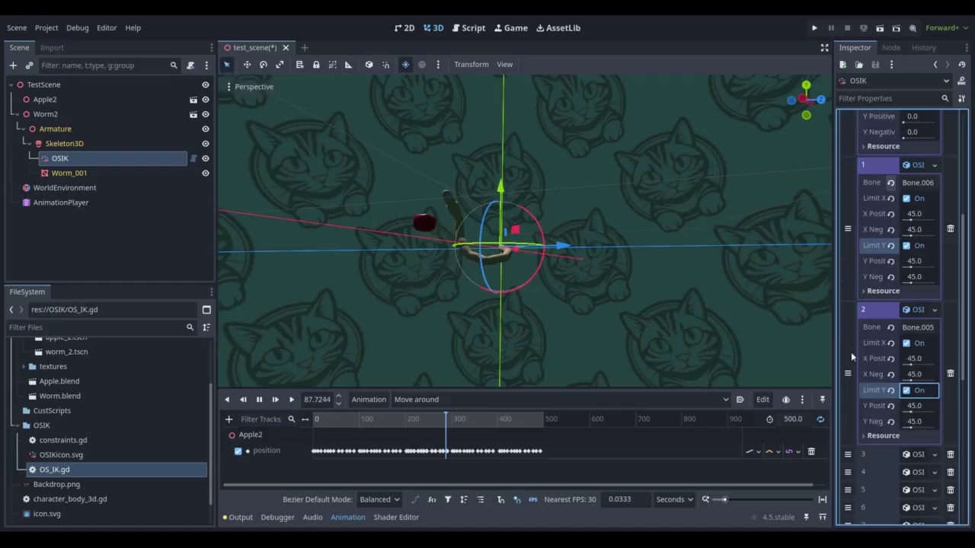
{"action": "middle_click_drag", "start_coordinate": [452, 233], "coordinate": [762, 189]}
Try Slerp Speed values 4.11, 0.01 and about 10.71, then settle on 20.0.
{"action": "scroll", "coordinate": [922, 177], "scroll_direction": "up", "scroll_amount": 5}
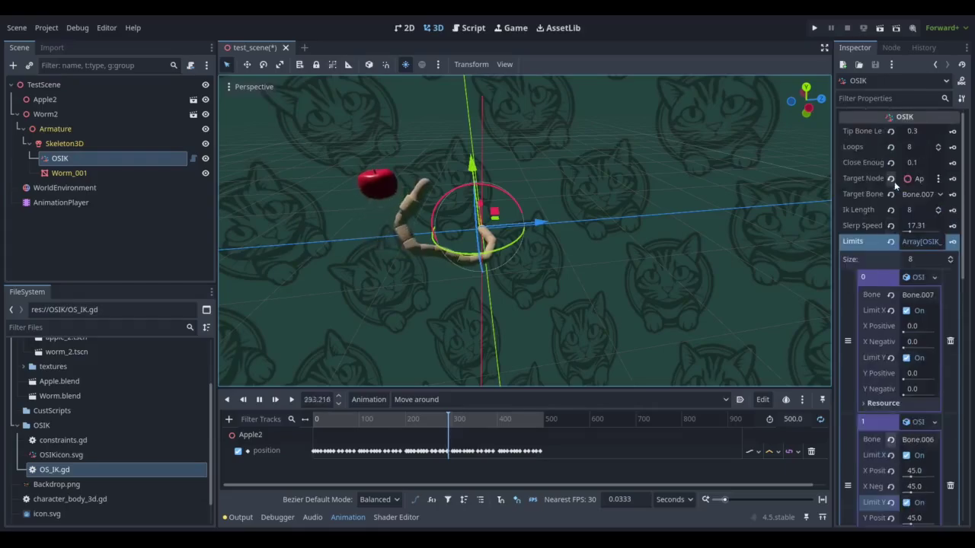
{"action": "left_click", "coordinate": [909, 229]}
{"action": "type", "text": "4.11"}
{"action": "key", "text": "BackSpace"}
{"action": "key", "text": "BackSpace"}
{"action": "key", "text": "BackSpace"}
{"action": "key", "text": "BackSpace"}
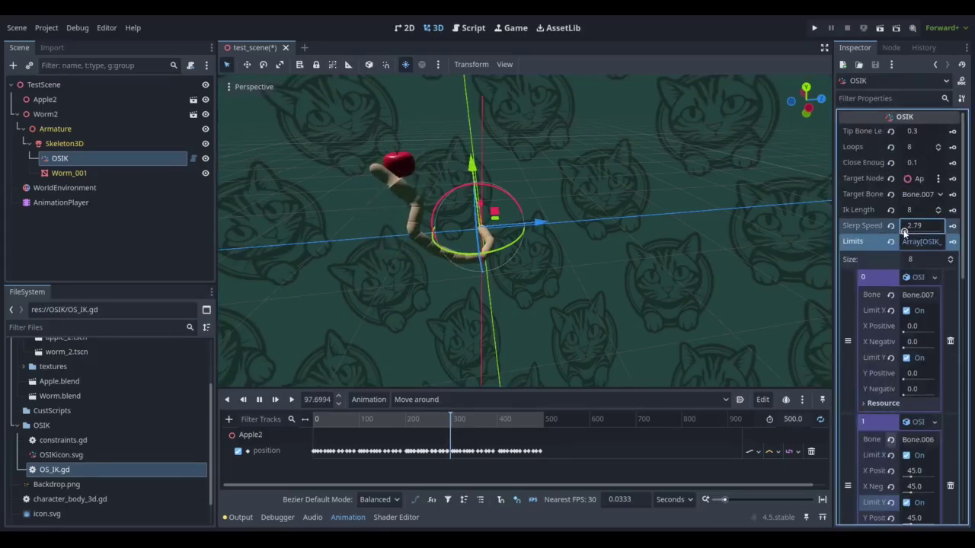
{"action": "type", "text": "0.01"}
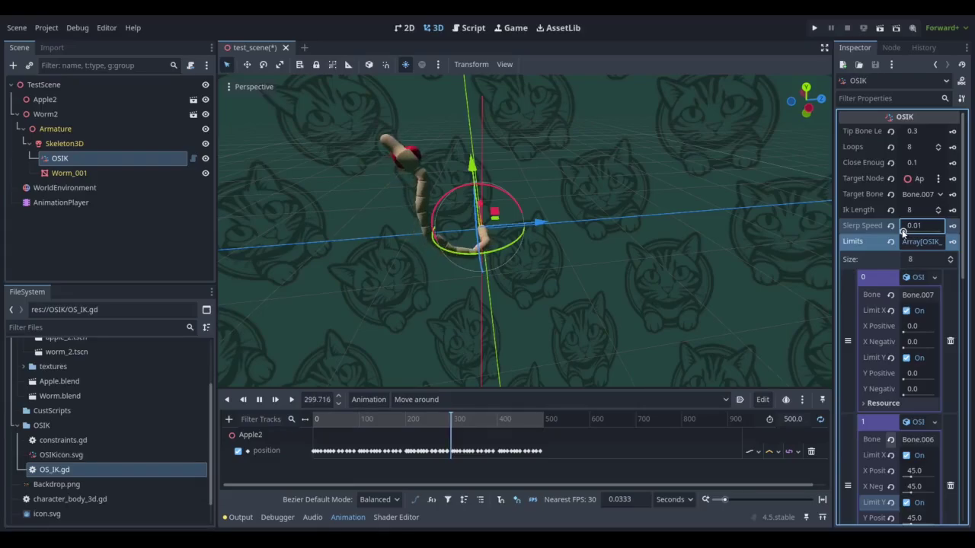
{"action": "key", "text": "ctrl+z"}
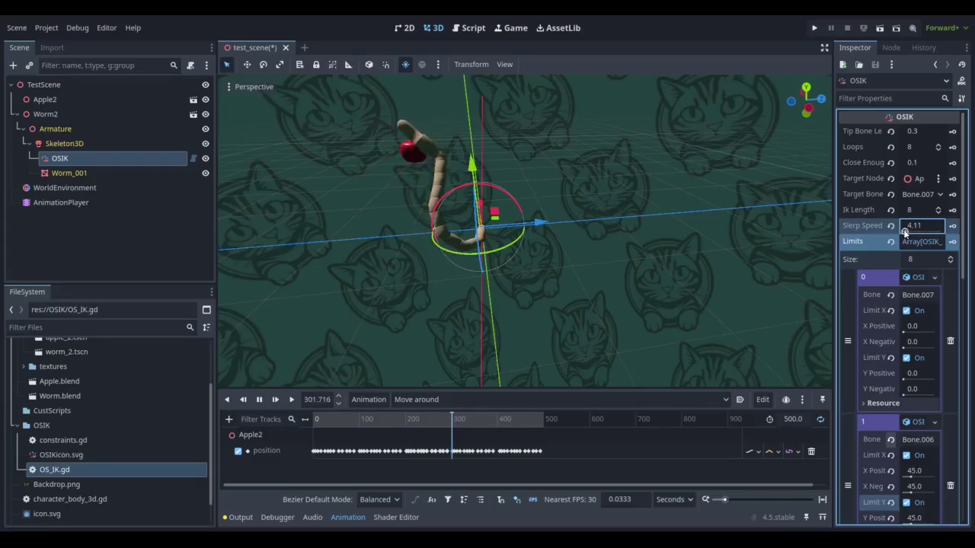
{"action": "left_click_drag", "start_coordinate": [904, 234], "coordinate": [906, 232]}
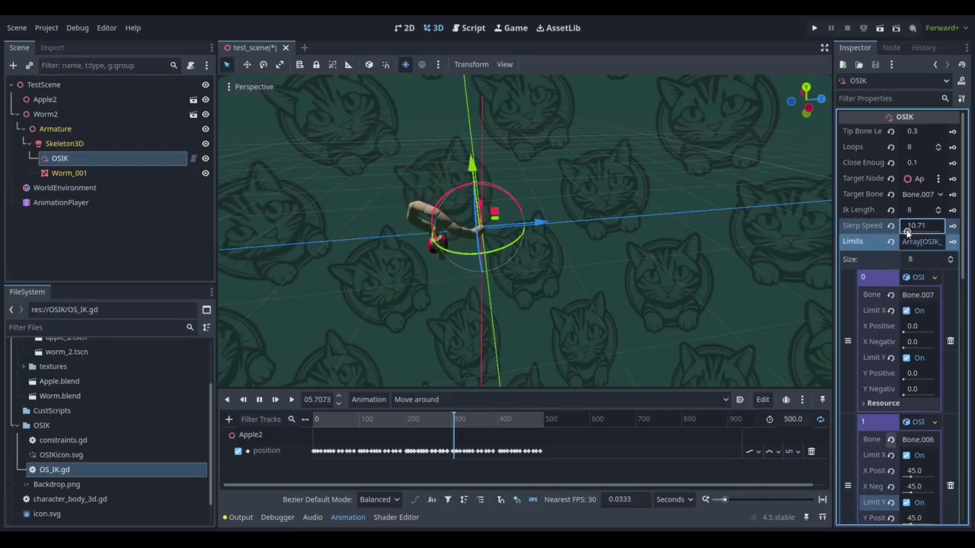
{"action": "left_click", "coordinate": [907, 233]}
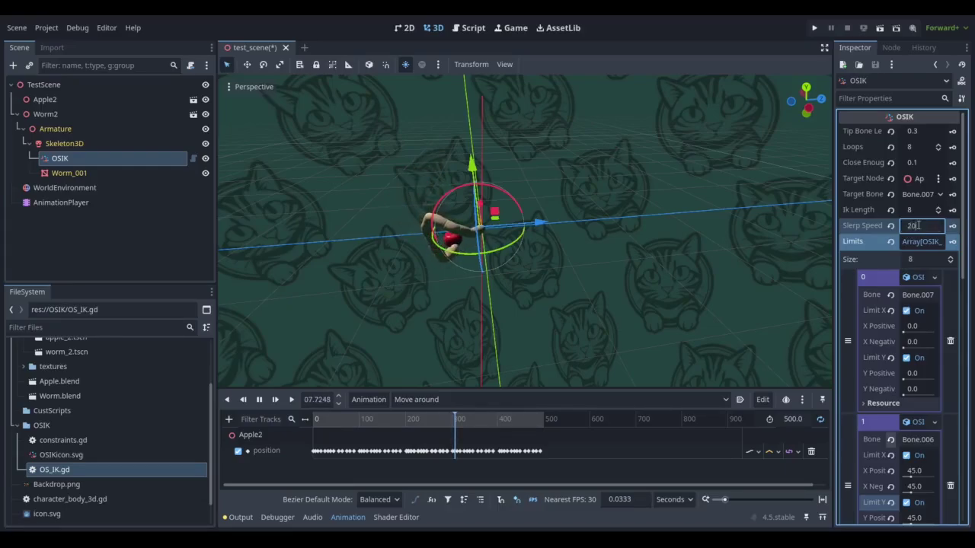
Untick Limit X and Limit Y on Bone.007, Bone.006 and Bone.005.
{"action": "left_click", "coordinate": [908, 311]}
{"action": "left_click", "coordinate": [907, 357]}
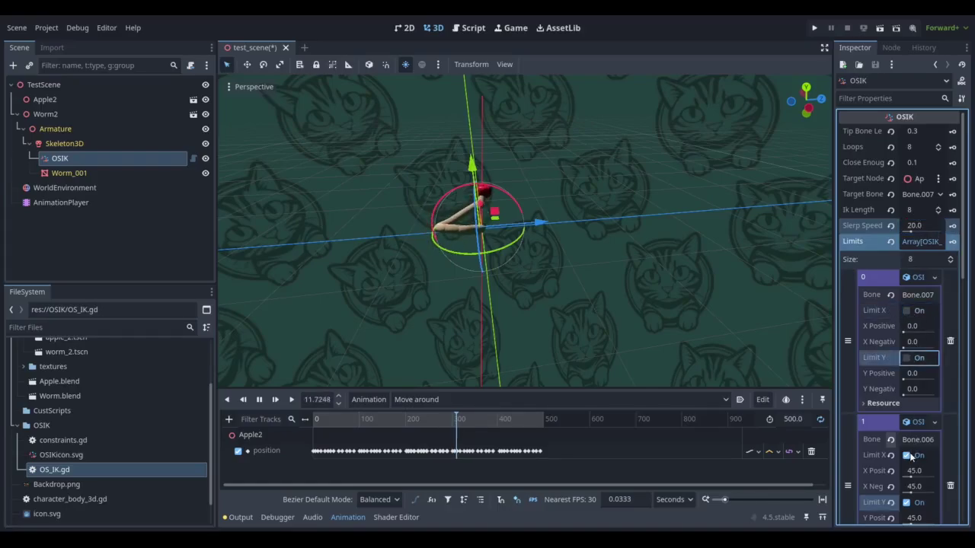
{"action": "left_click", "coordinate": [906, 455]}
{"action": "scroll", "coordinate": [911, 450], "scroll_direction": "down", "scroll_amount": 2}
{"action": "left_click", "coordinate": [908, 400]}
{"action": "scroll", "coordinate": [915, 402], "scroll_direction": "down", "scroll_amount": 2}
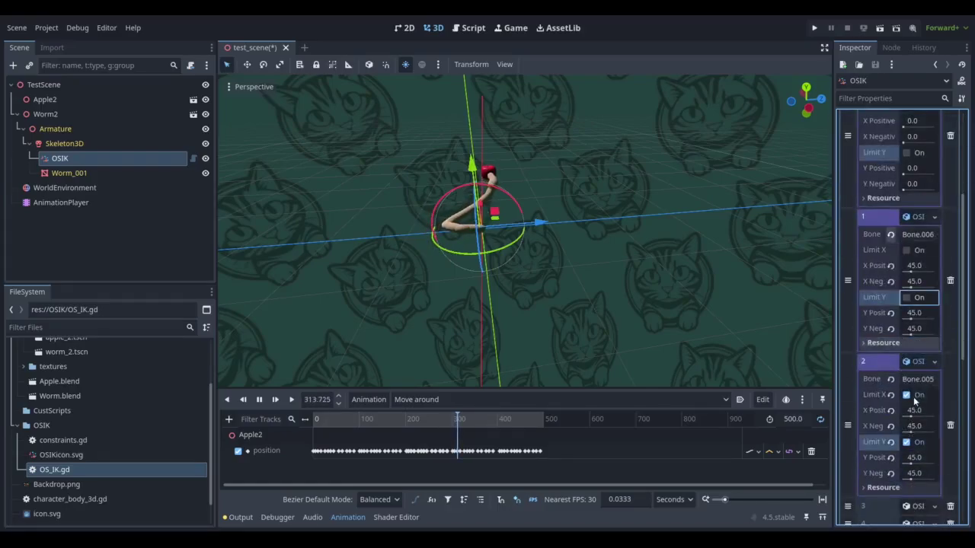
{"action": "left_click", "coordinate": [907, 396]}
{"action": "left_click", "coordinate": [907, 443]}
{"action": "scroll", "coordinate": [914, 388], "scroll_direction": "up", "scroll_amount": 6}
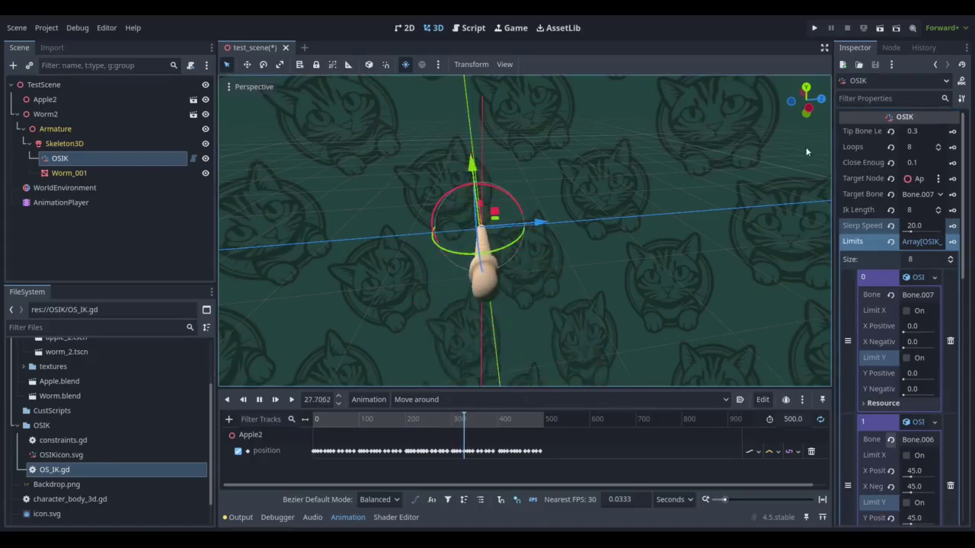
{"action": "middle_click_drag", "start_coordinate": [682, 195], "coordinate": [365, 232]}
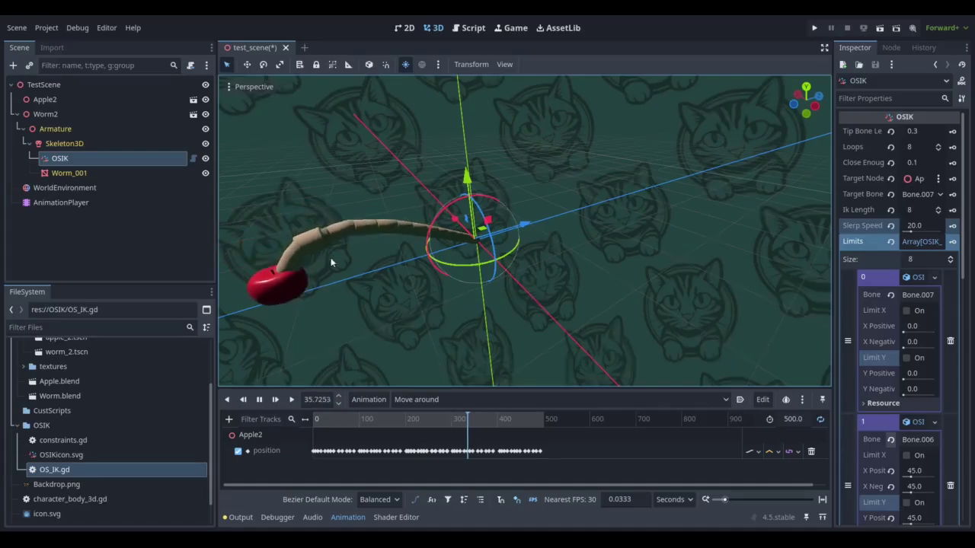
{"action": "middle_click_drag", "start_coordinate": [331, 263], "coordinate": [388, 223]}
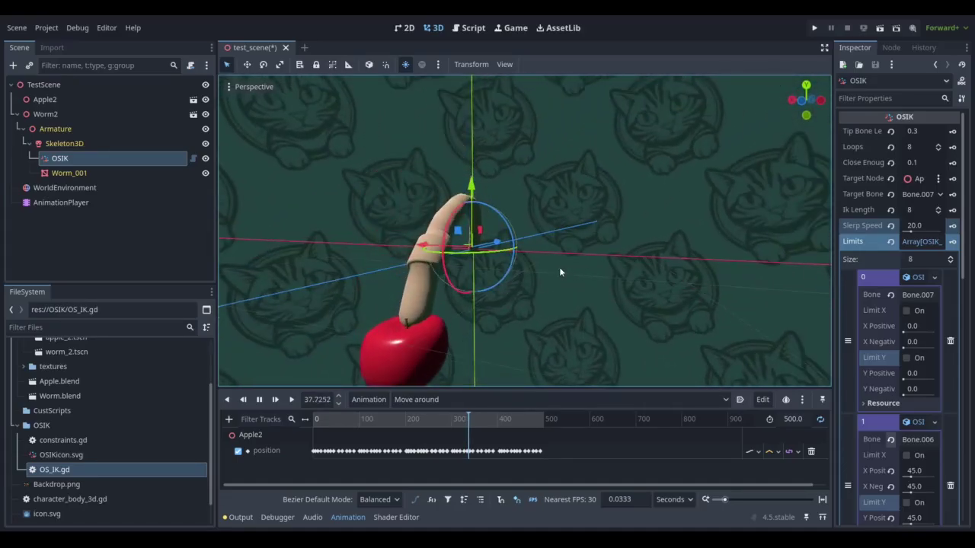
{"action": "middle_click_drag", "start_coordinate": [559, 268], "coordinate": [616, 227]}
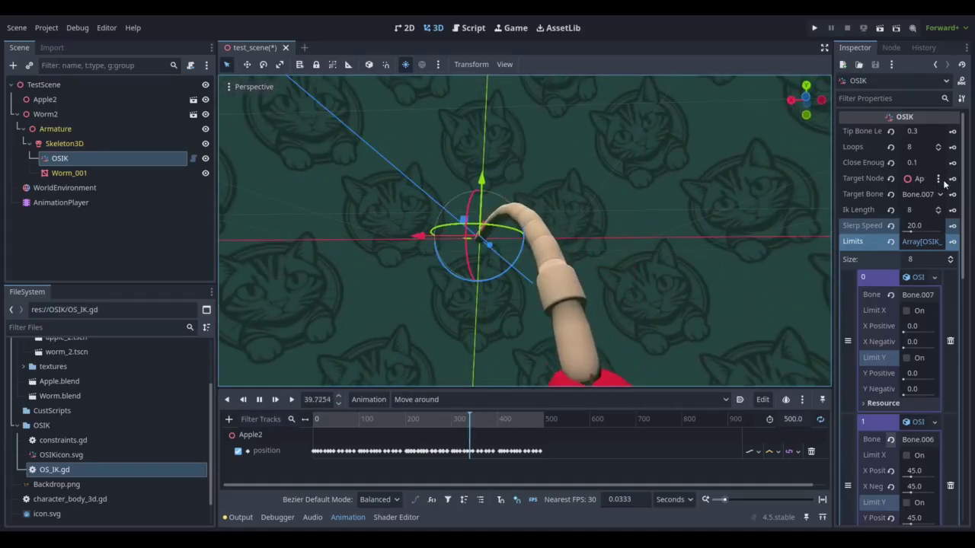
{"action": "middle_click_drag", "start_coordinate": [746, 235], "coordinate": [755, 213]}
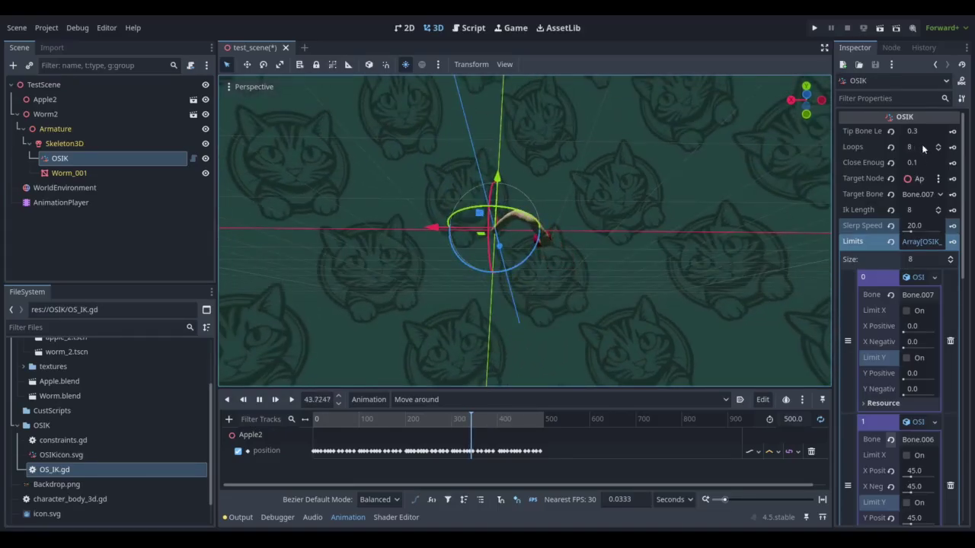
{"action": "middle_click_drag", "start_coordinate": [684, 237], "coordinate": [627, 207]}
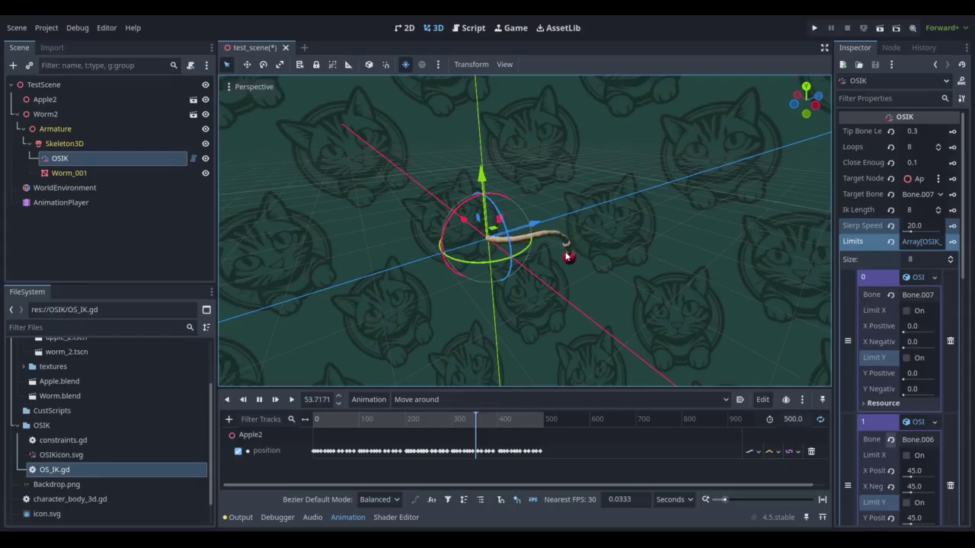
{"action": "middle_click_drag", "start_coordinate": [588, 262], "coordinate": [624, 272]}
{"action": "scroll", "coordinate": [586, 301], "scroll_direction": "down", "scroll_amount": 5}
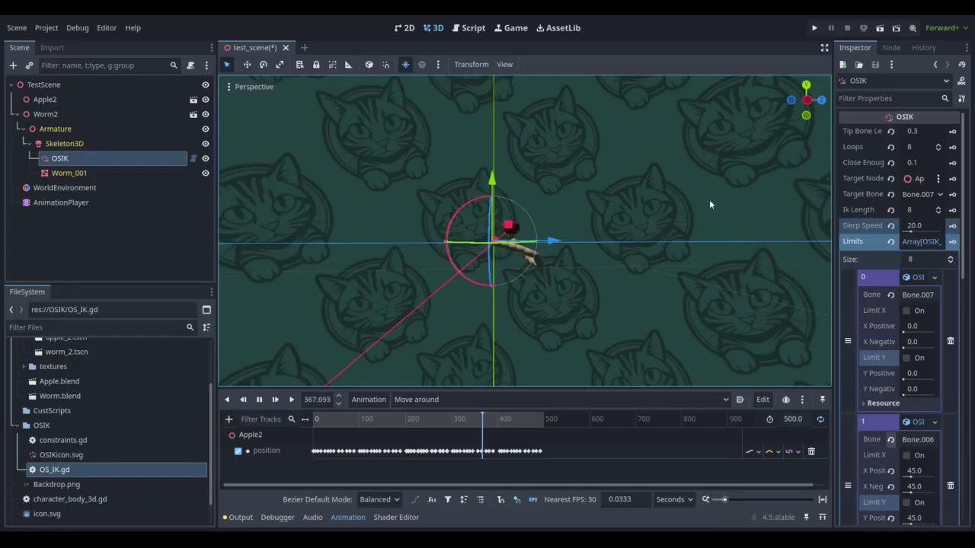
{"action": "middle_click_drag", "start_coordinate": [710, 199], "coordinate": [629, 230]}
{"action": "scroll", "coordinate": [692, 226], "scroll_direction": "up", "scroll_amount": 3}
{"action": "middle_click_drag", "start_coordinate": [691, 226], "coordinate": [606, 238]}
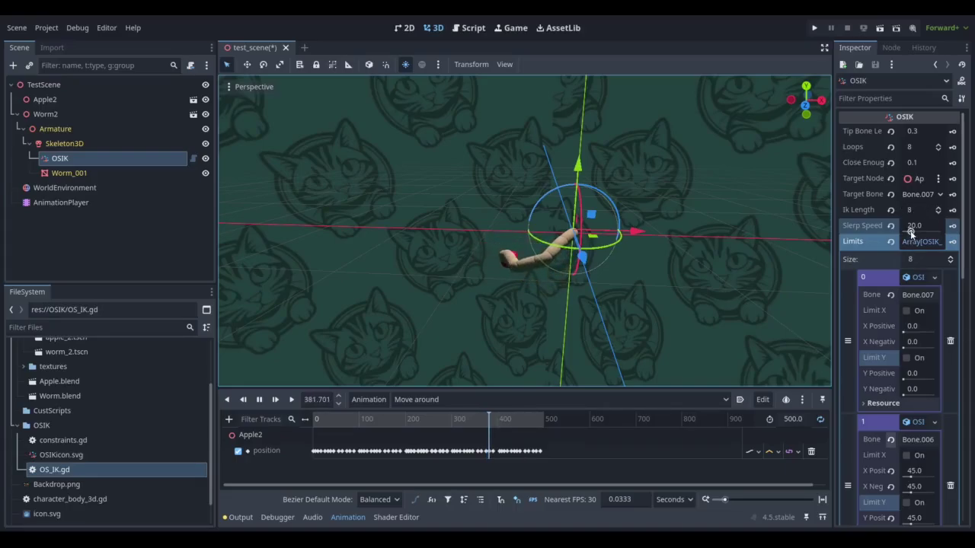
Toggle the OSIK modifier off and on, test a lower Influence, then open OS_IK.gd.
{"action": "scroll", "coordinate": [911, 233], "scroll_direction": "down", "scroll_amount": 6}
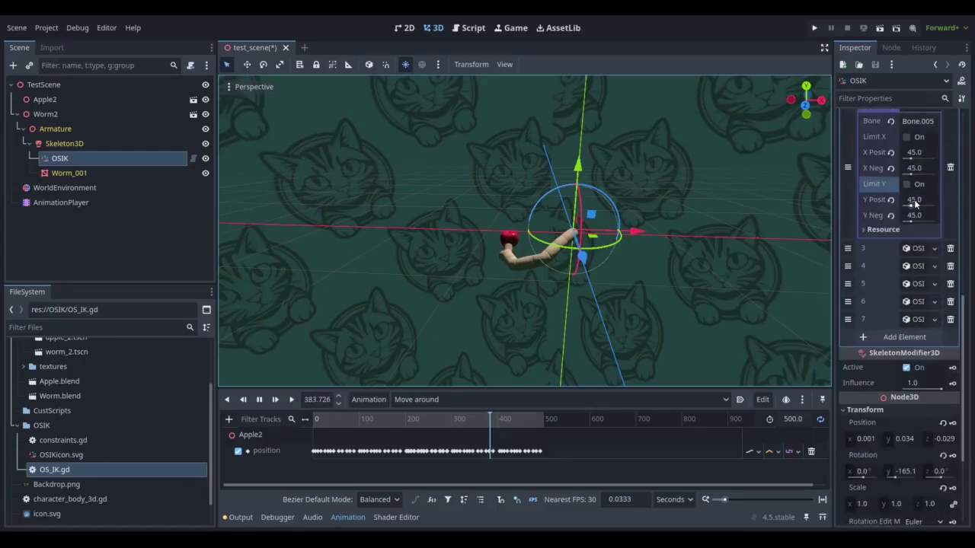
{"action": "left_click", "coordinate": [906, 368]}
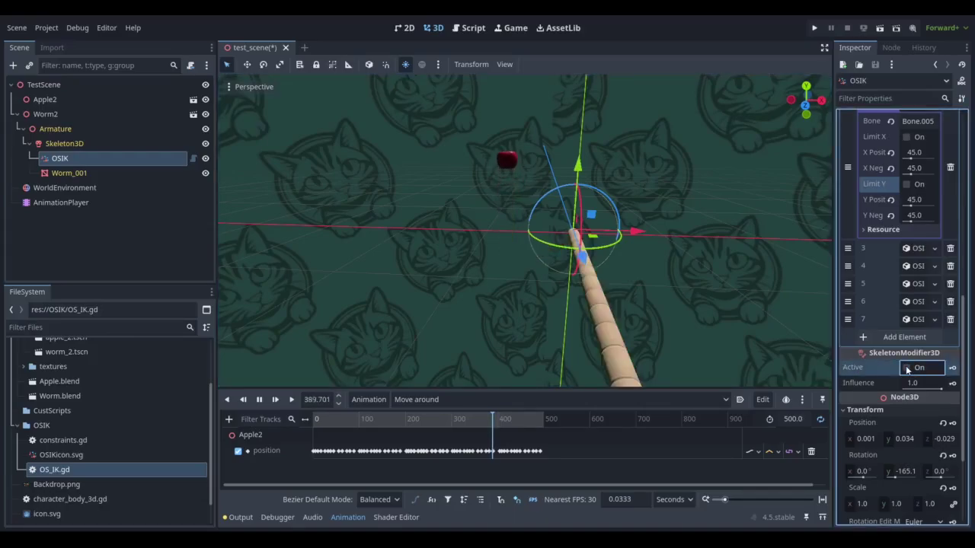
{"action": "left_click", "coordinate": [906, 367]}
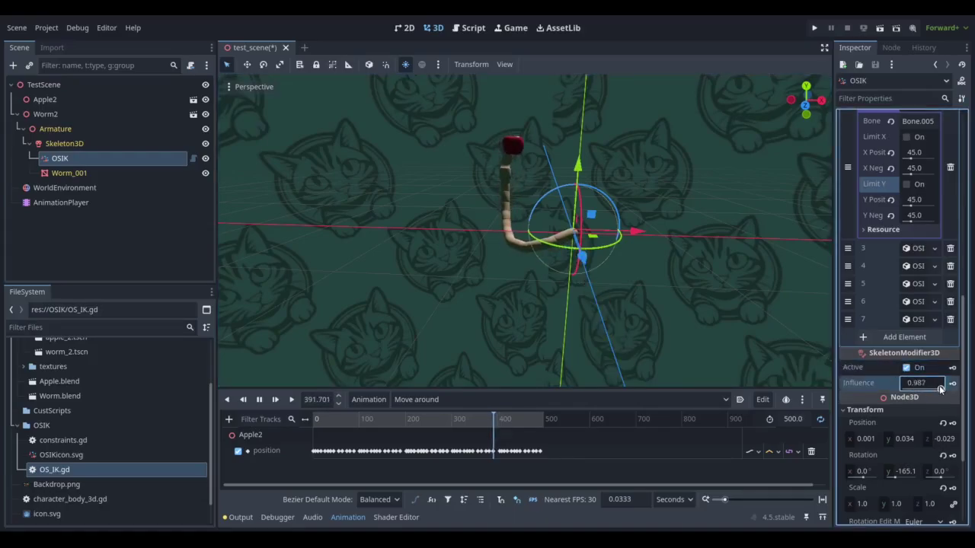
{"action": "left_click_drag", "start_coordinate": [940, 390], "coordinate": [945, 389]}
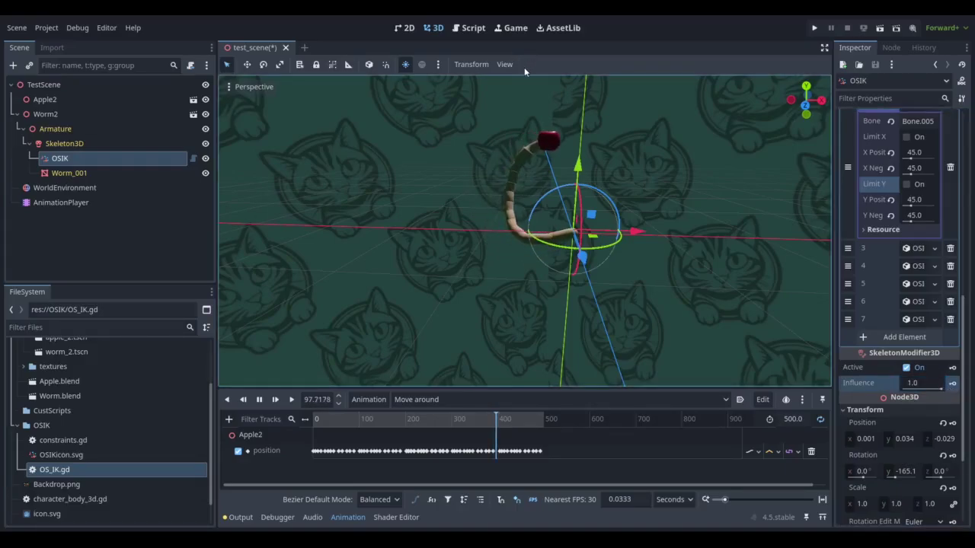
{"action": "left_click", "coordinate": [474, 31]}
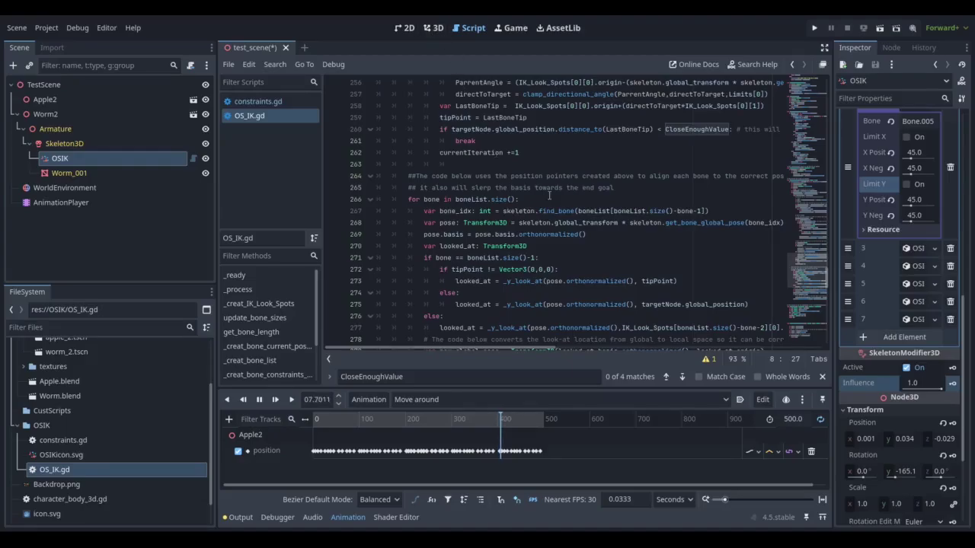
Orbit around the animated worm in 3D, then select Skeleton3D to list Bone through Bone.007.
{"action": "scroll", "coordinate": [549, 196], "scroll_direction": "up", "scroll_amount": 8}
{"action": "left_click", "coordinate": [434, 28]}
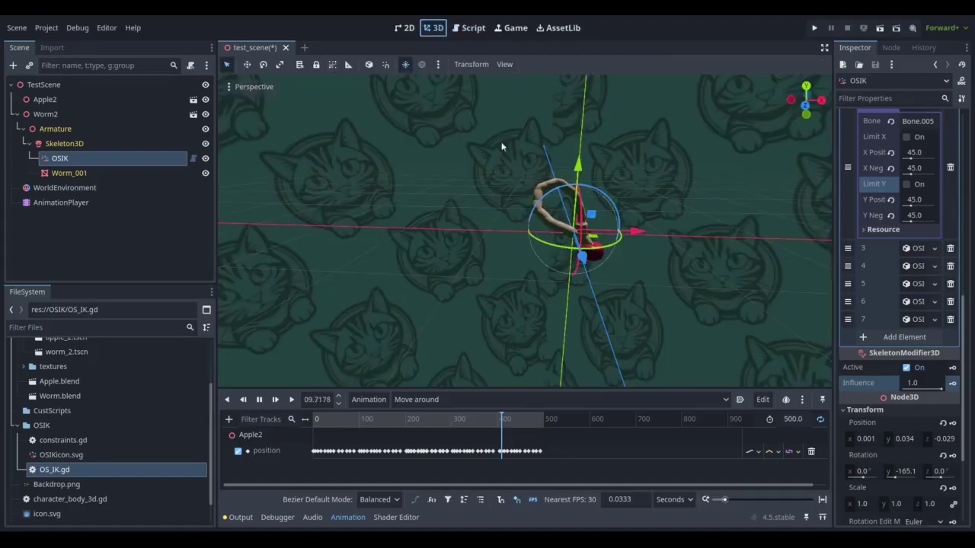
{"action": "middle_click_drag", "start_coordinate": [501, 142], "coordinate": [494, 207]}
{"action": "scroll", "coordinate": [700, 246], "scroll_direction": "up", "scroll_amount": 2}
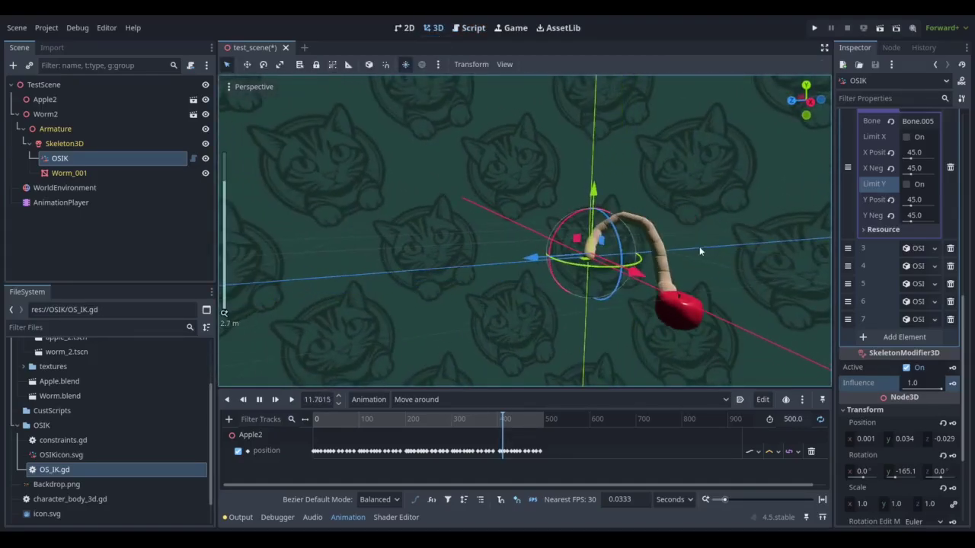
{"action": "middle_click_drag", "start_coordinate": [700, 246], "coordinate": [581, 231]}
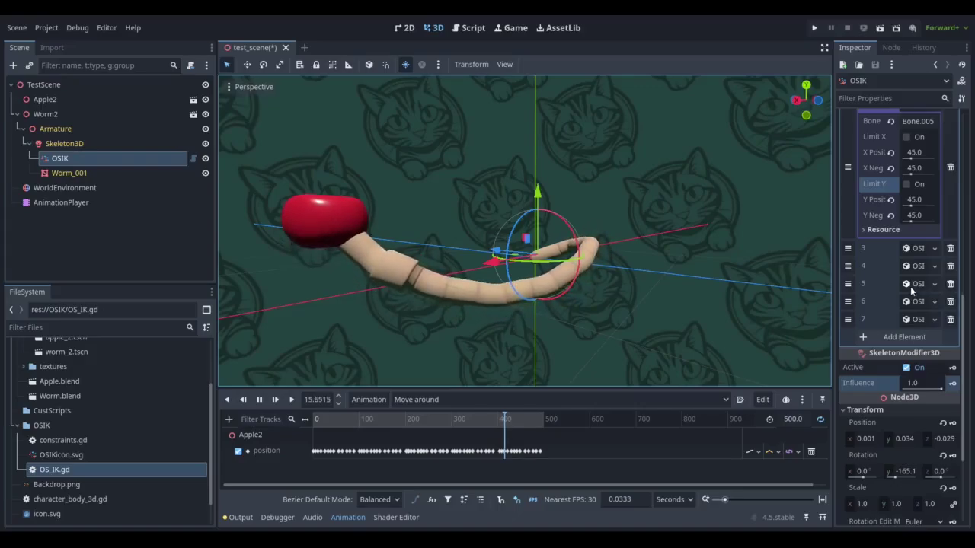
{"action": "scroll", "coordinate": [656, 240], "scroll_direction": "down", "scroll_amount": 2}
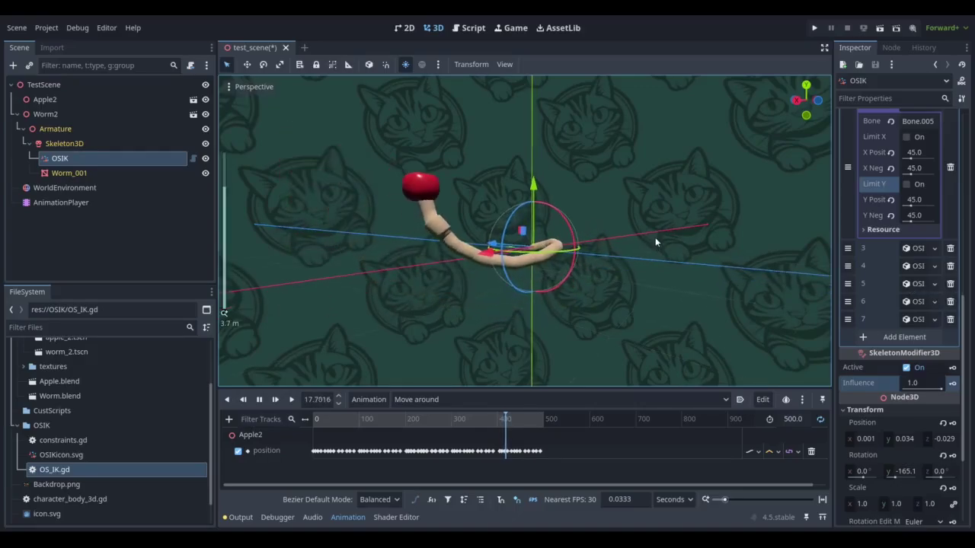
{"action": "middle_click_drag", "start_coordinate": [655, 242], "coordinate": [667, 266]}
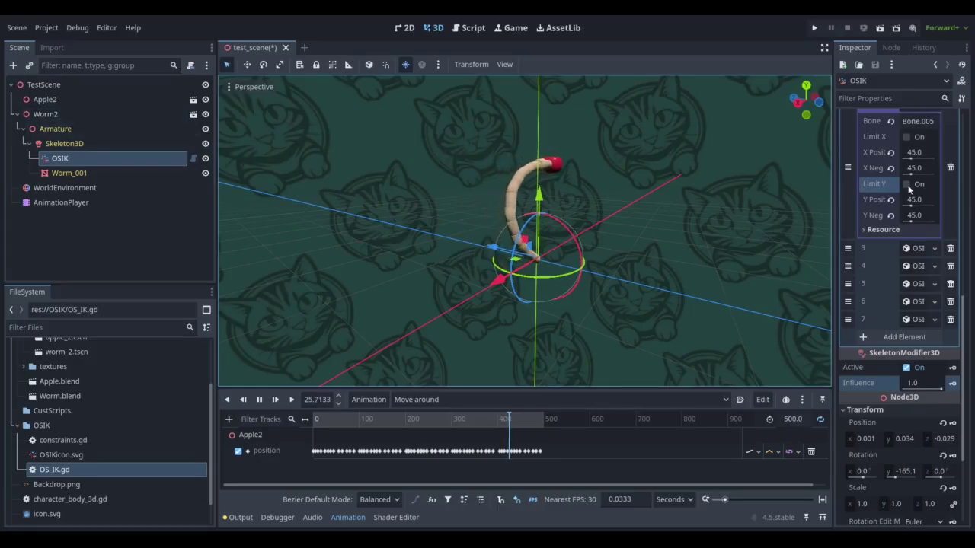
{"action": "scroll", "coordinate": [909, 189], "scroll_direction": "up", "scroll_amount": 10}
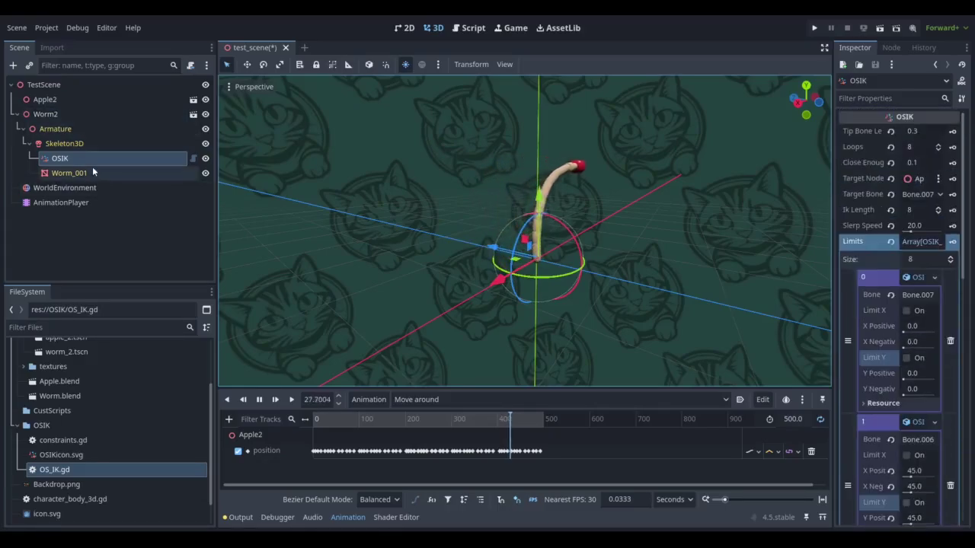
{"action": "left_click", "coordinate": [77, 144]}
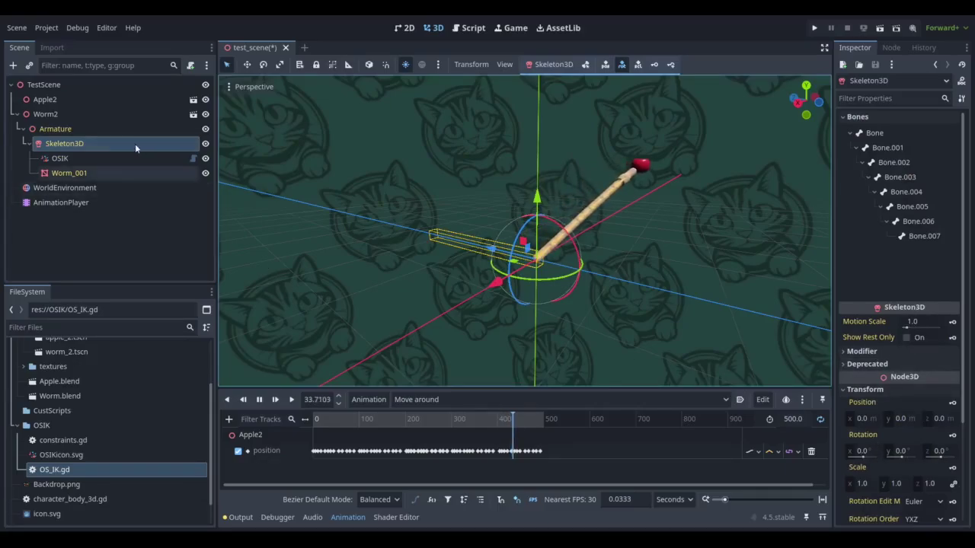
Select Armature and enter 1.5 in Scale x, applying it to all three axes.
{"action": "left_click", "coordinate": [96, 129]}
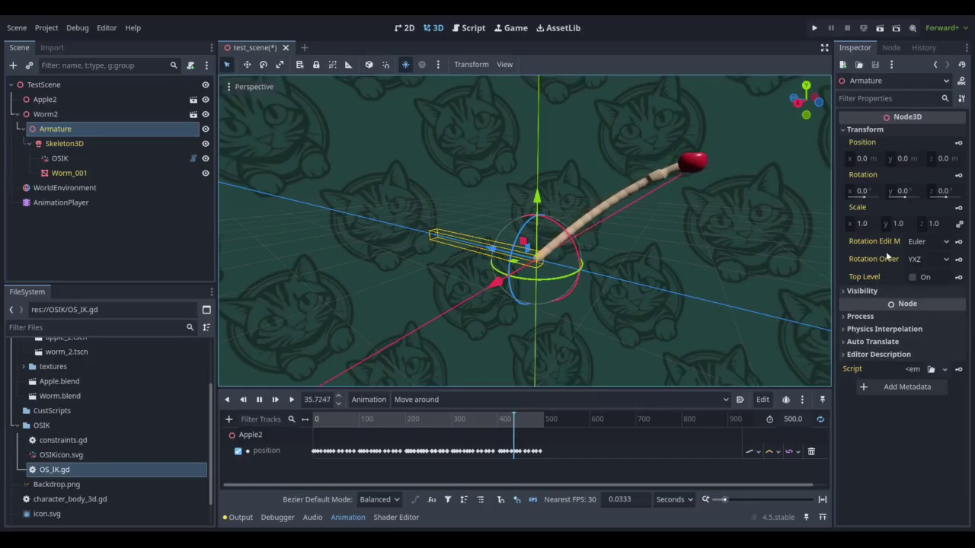
{"action": "left_click", "coordinate": [862, 223]}
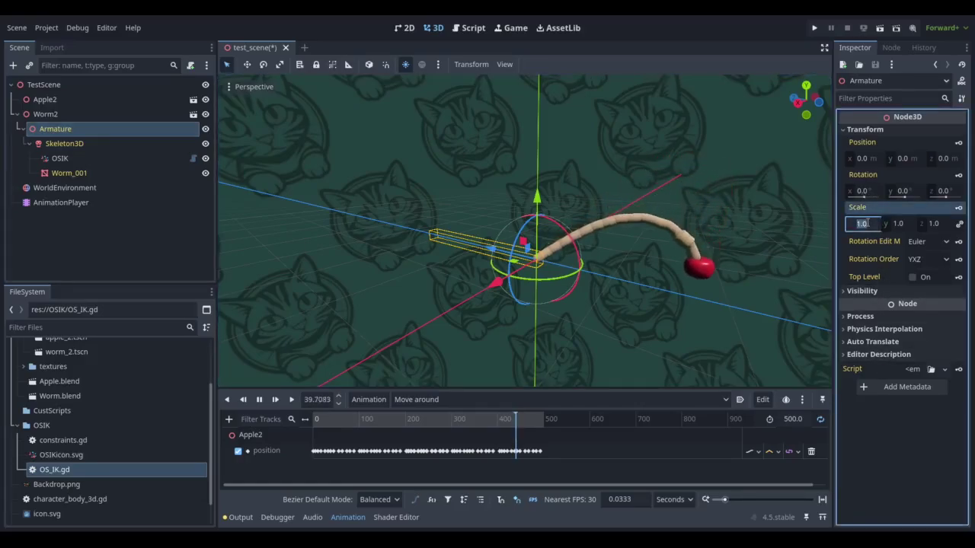
{"action": "type", "text": "1.5"}
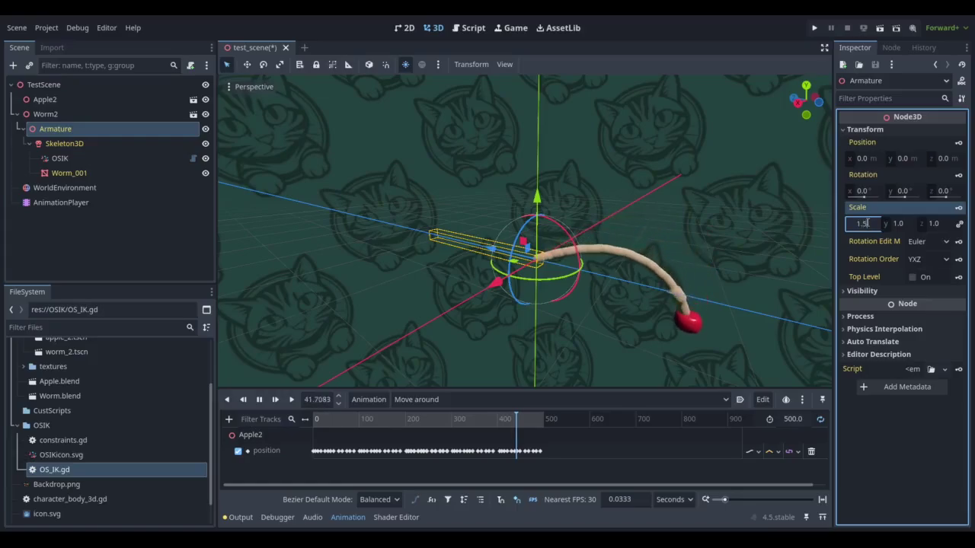
{"action": "key", "text": "Return"}
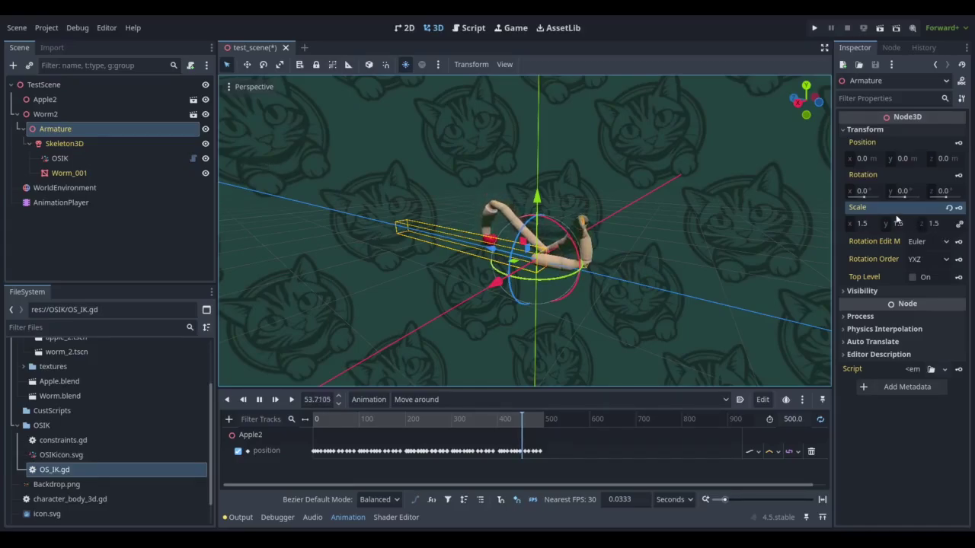
Set the Armature scale to 0.5 and orbit around the shrunken worm.
{"action": "left_click", "coordinate": [862, 223]}
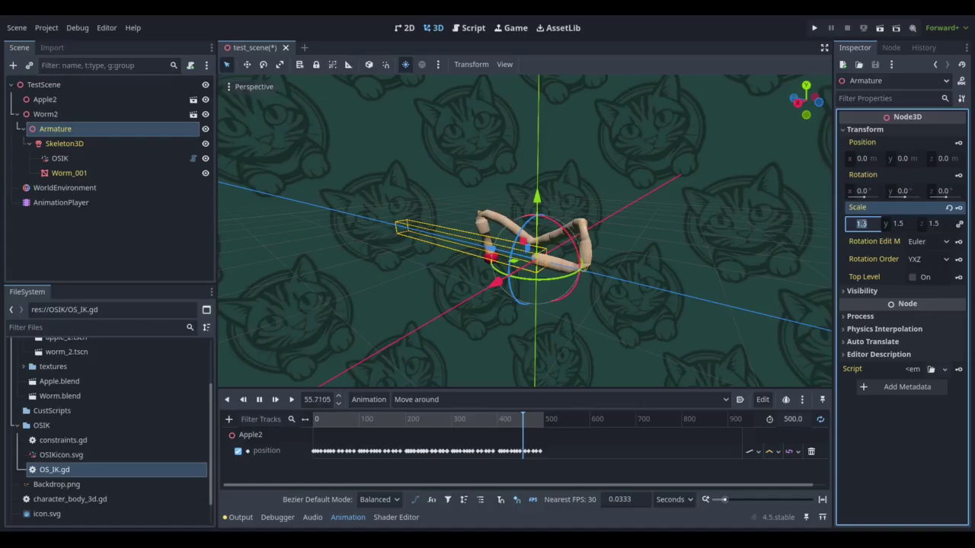
{"action": "type", "text": "0.5"}
{"action": "key", "text": "Return"}
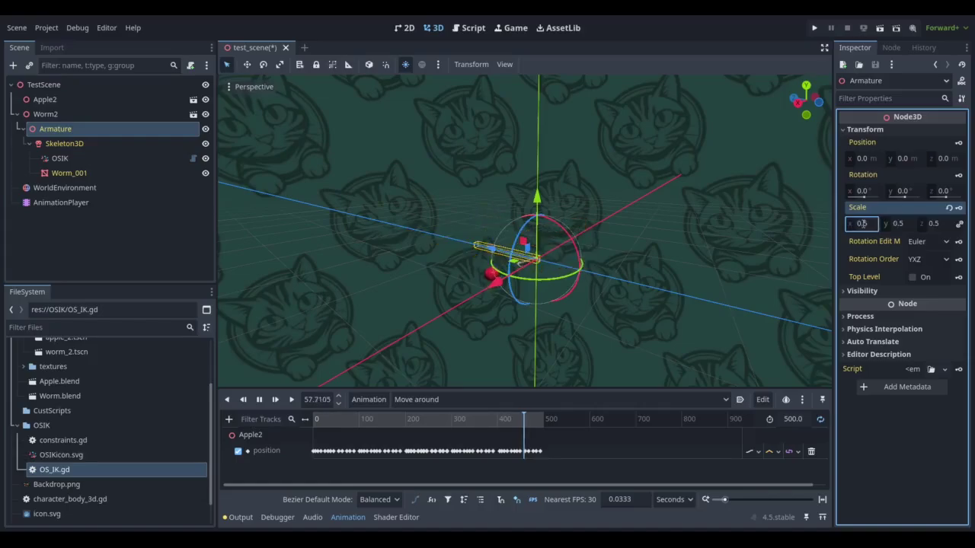
{"action": "scroll", "coordinate": [516, 294], "scroll_direction": "up", "scroll_amount": 5}
{"action": "middle_click_drag", "start_coordinate": [516, 294], "coordinate": [561, 338]}
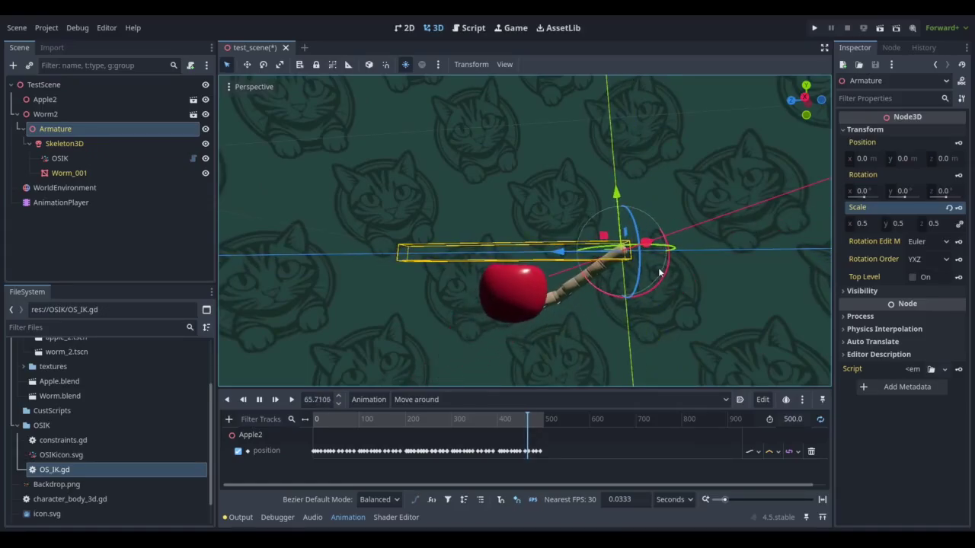
{"action": "middle_click_drag", "start_coordinate": [658, 267], "coordinate": [525, 356]}
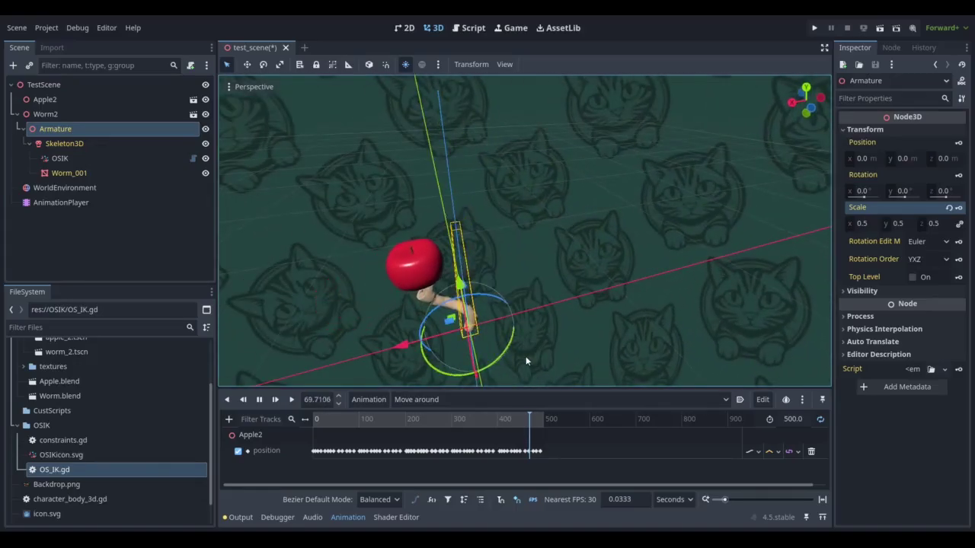
Restore the Armature scale to 1 on all axes.
{"action": "left_click", "coordinate": [868, 225]}
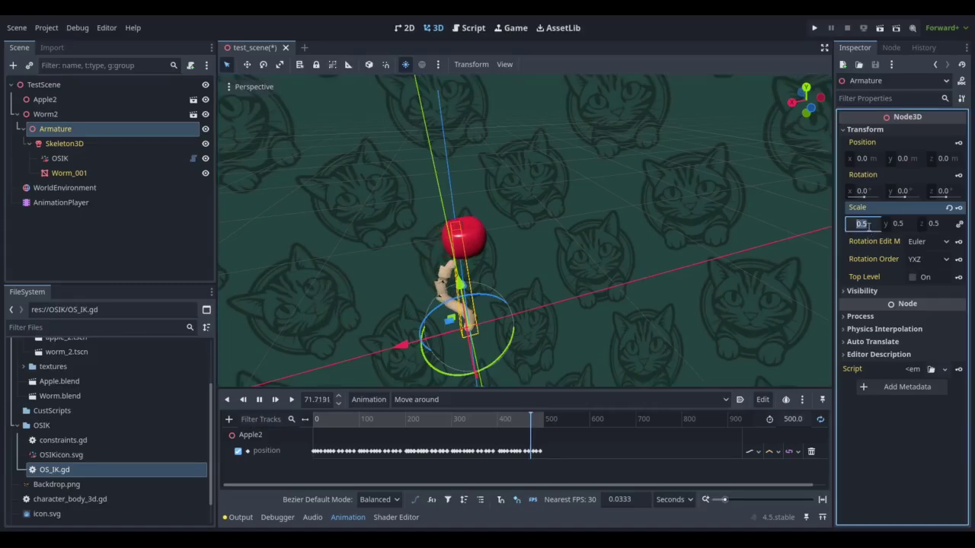
{"action": "type", "text": "1"}
{"action": "key", "text": "Return"}
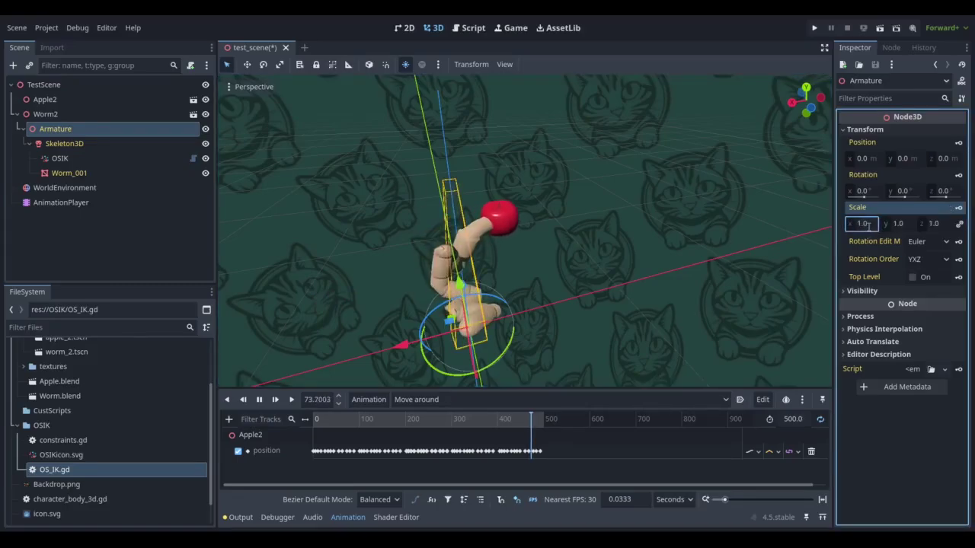
{"action": "middle_click_drag", "start_coordinate": [582, 245], "coordinate": [602, 207]}
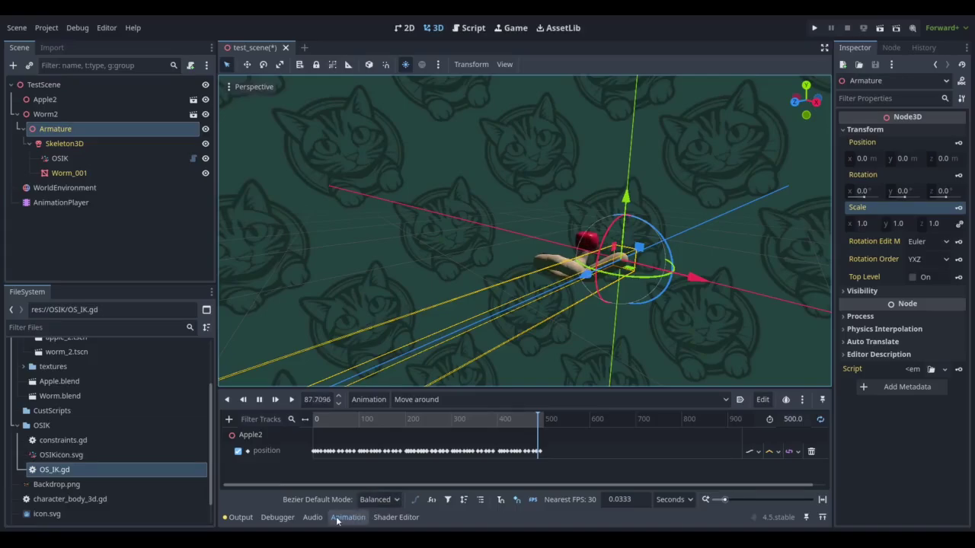
Show the Output log's scale errors and tip-length warnings, viewing the worm and apple from several angles.
{"action": "left_click", "coordinate": [238, 517]}
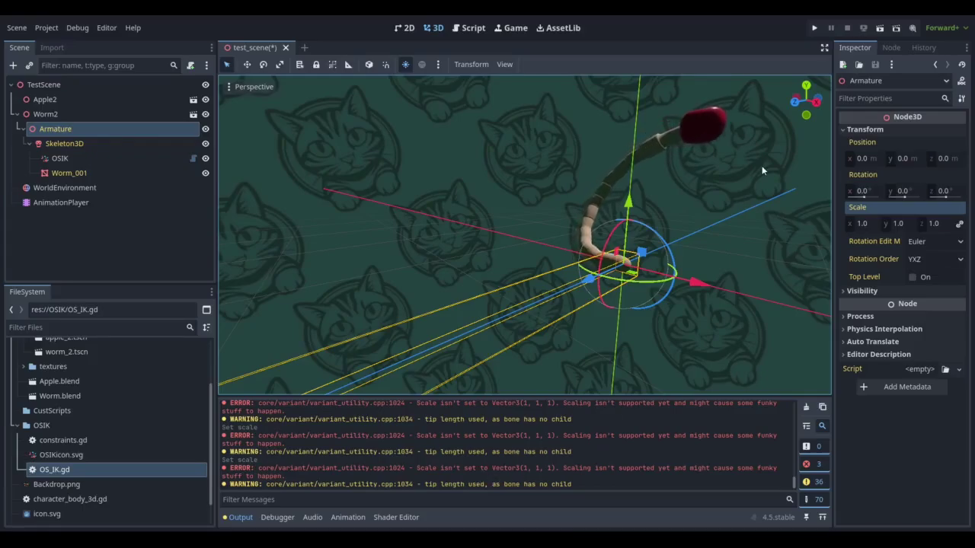
{"action": "middle_click_drag", "start_coordinate": [762, 166], "coordinate": [674, 200]}
{"action": "scroll", "coordinate": [674, 199], "scroll_direction": "up", "scroll_amount": 2}
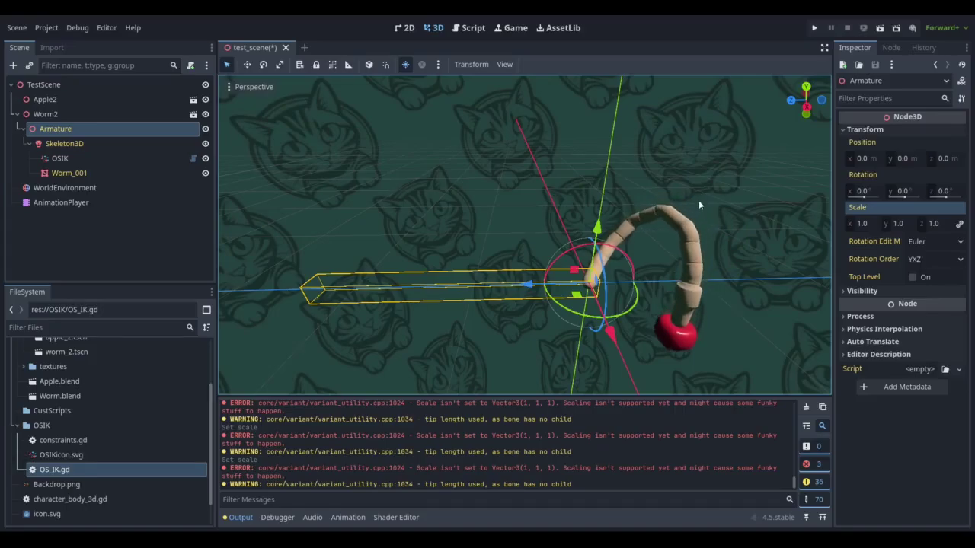
{"action": "middle_click_drag", "start_coordinate": [698, 199], "coordinate": [633, 150]}
{"action": "scroll", "coordinate": [634, 150], "scroll_direction": "down", "scroll_amount": 3}
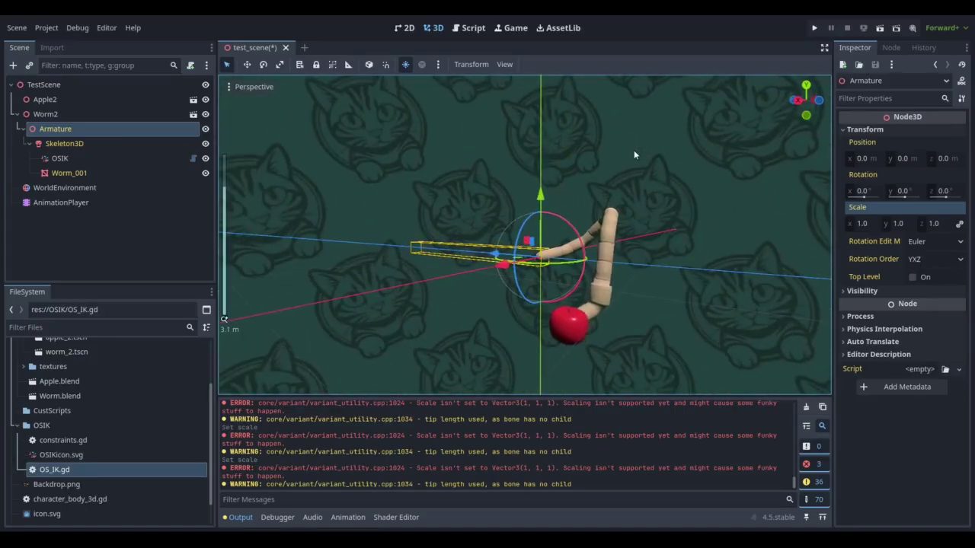
{"action": "middle_click_drag", "start_coordinate": [580, 201], "coordinate": [524, 224]}
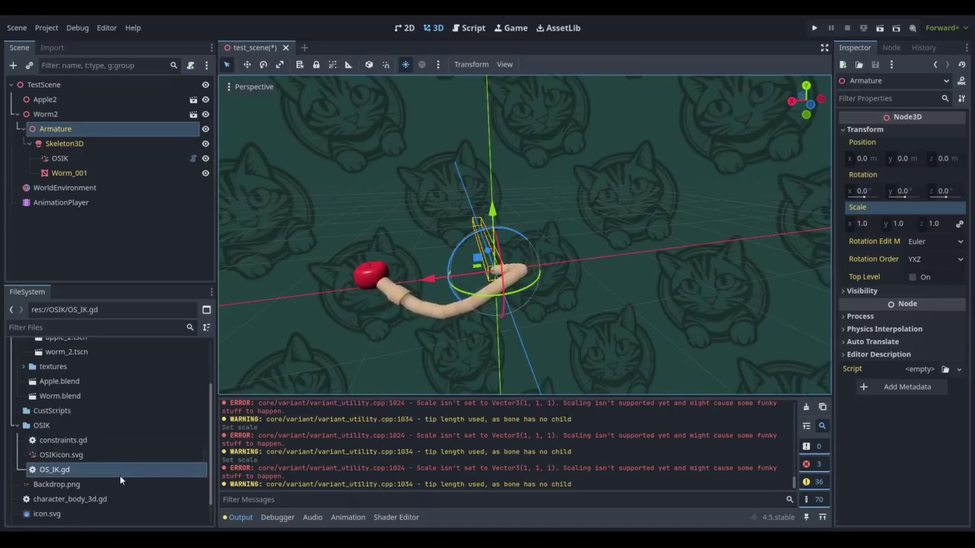
Show the OSIK node's settings: target Apple2 at Bone.007, Slerp Speed 20.0, eight Limits.
{"action": "left_click", "coordinate": [52, 426]}
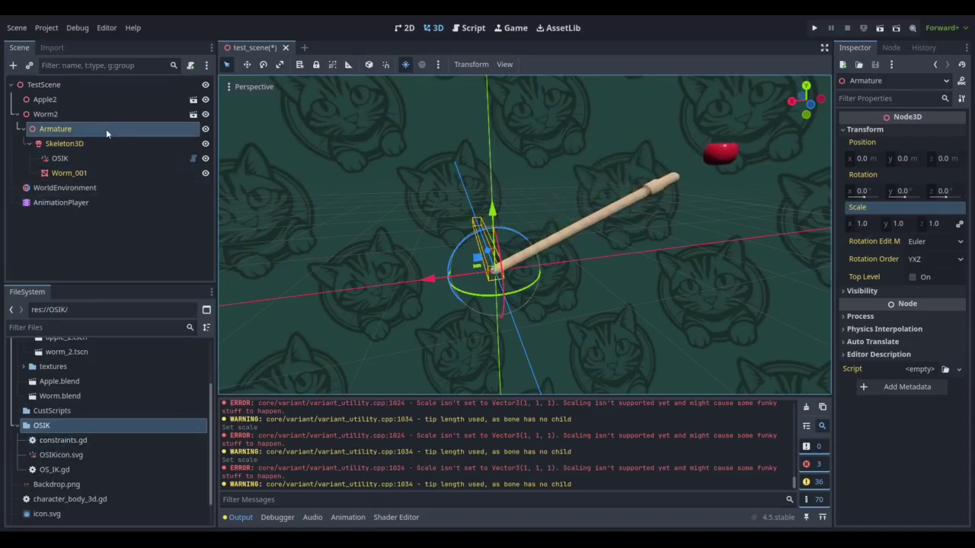
{"action": "left_click", "coordinate": [76, 158]}
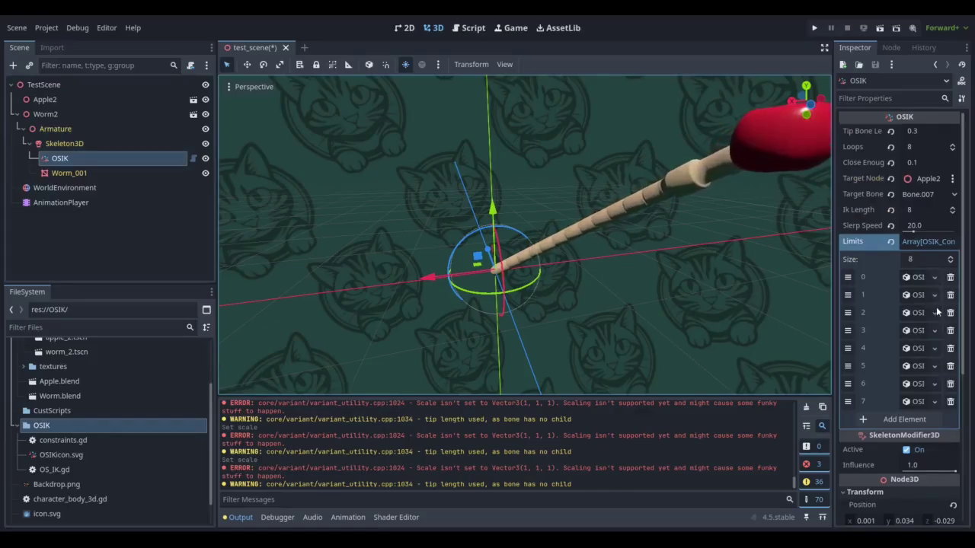
Try deleting limit 2, recommit its bone Bone.005, and try resizing; Limits stays at 8.
{"action": "left_click", "coordinate": [951, 313]}
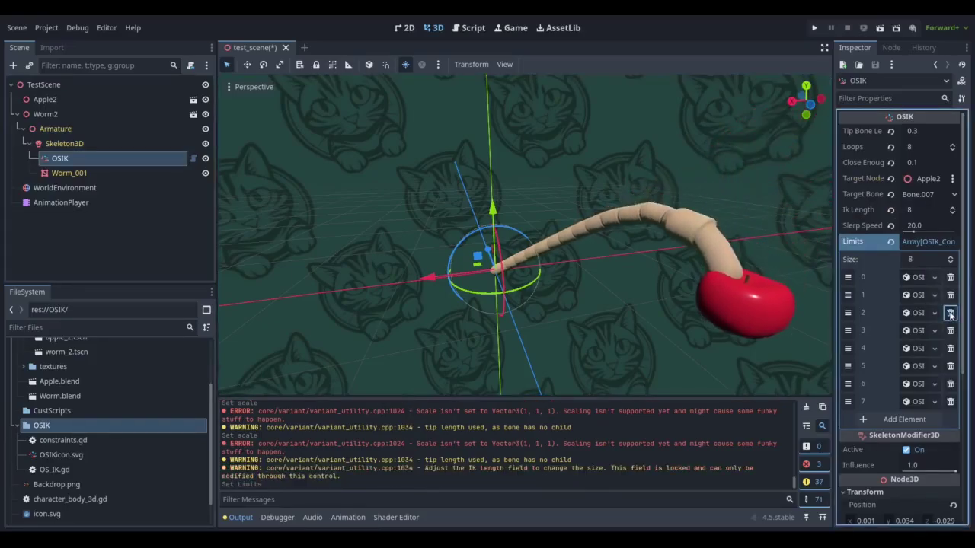
{"action": "left_click", "coordinate": [918, 314]}
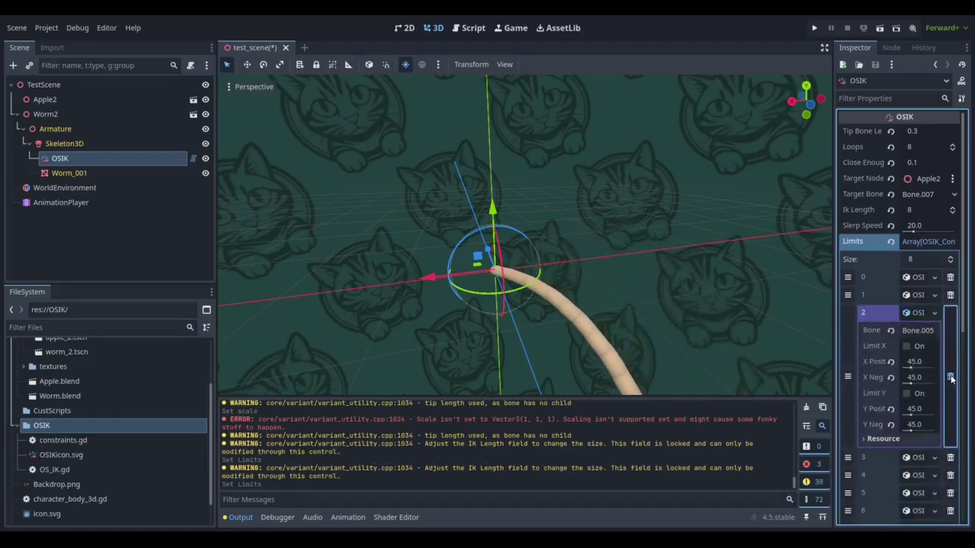
{"action": "left_click", "coordinate": [918, 330]}
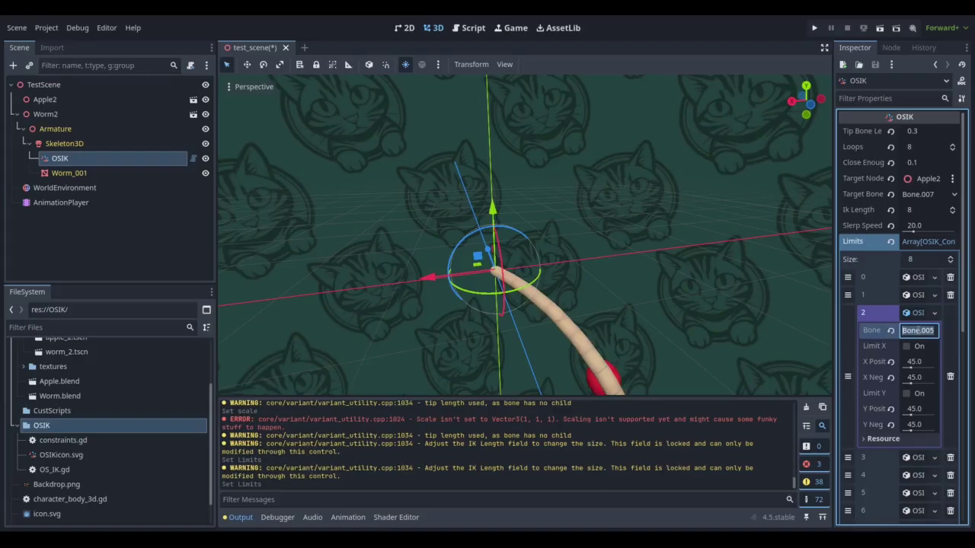
{"action": "key", "text": "Return"}
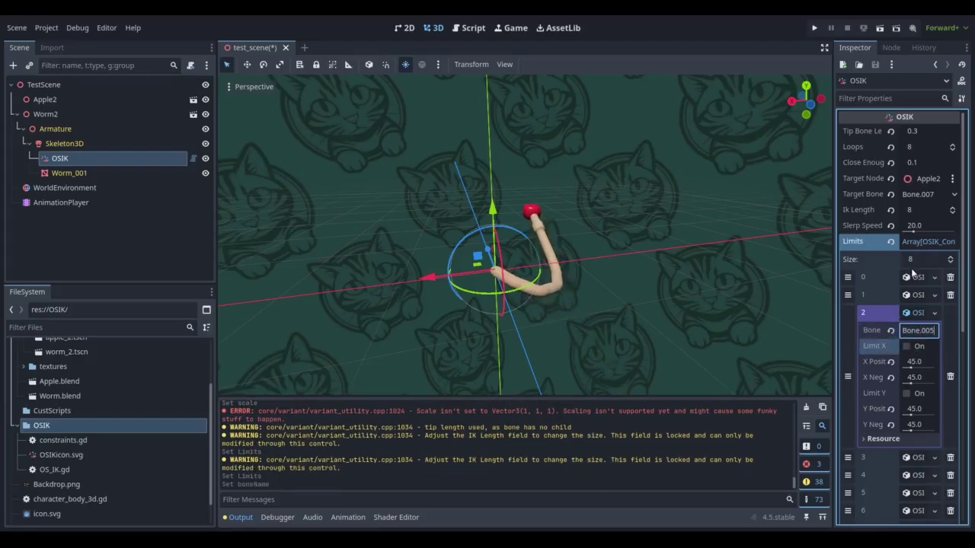
{"action": "left_click", "coordinate": [945, 260]}
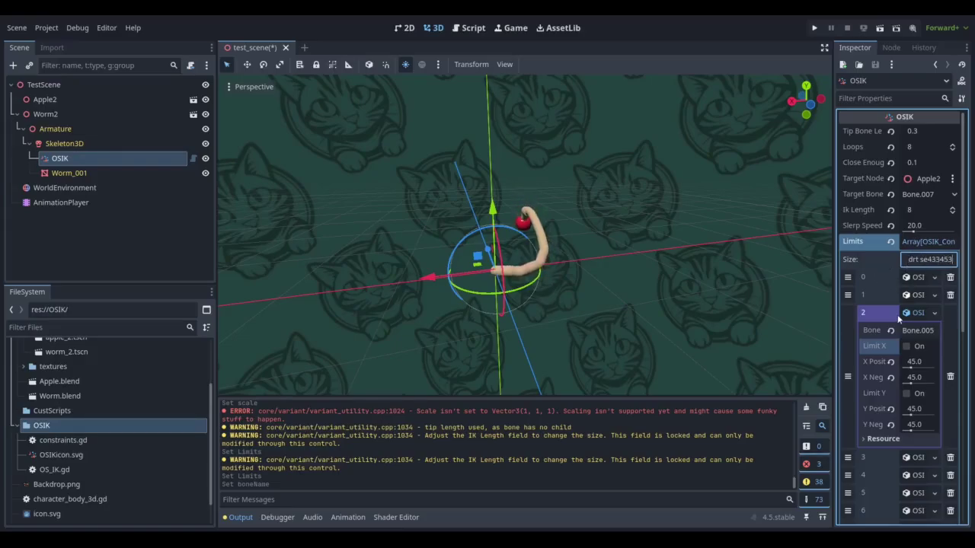
{"action": "left_click", "coordinate": [919, 296]}
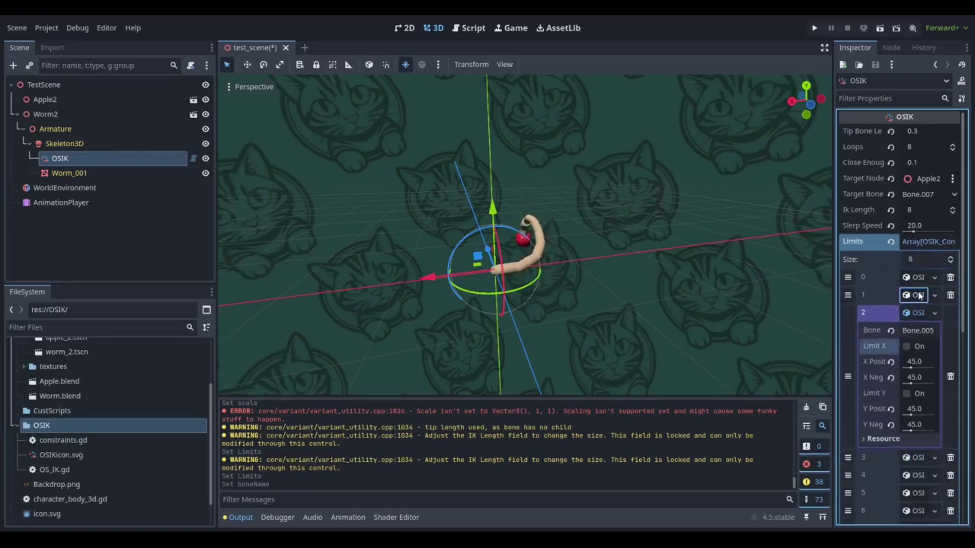